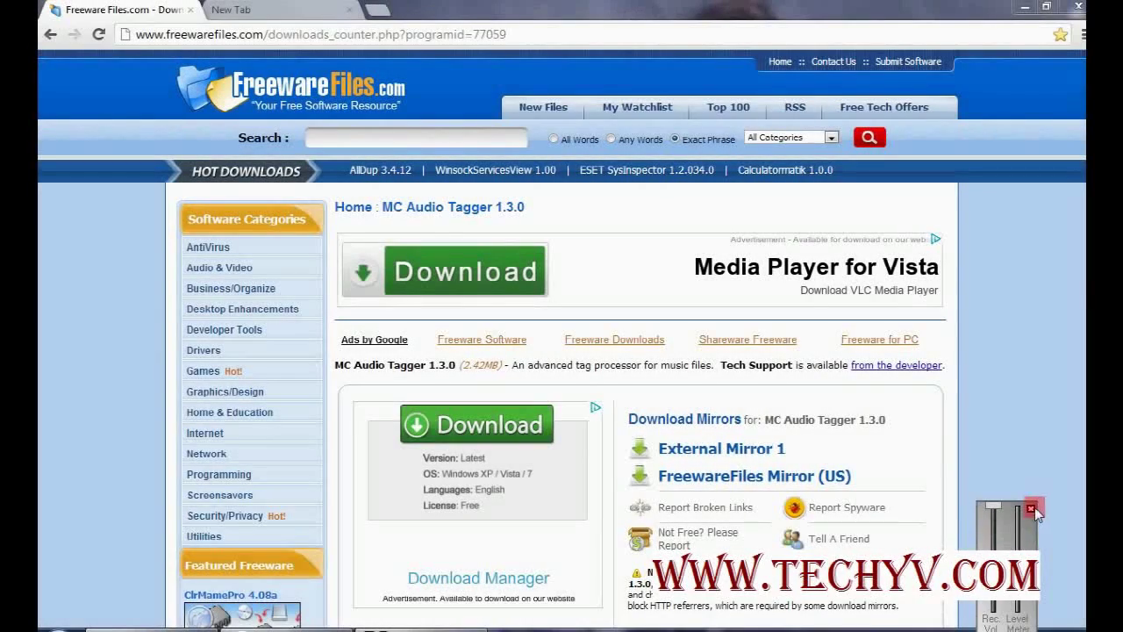
Select the full web address of the MC Audio Tagger 1.3.0 download page.
click(1033, 508)
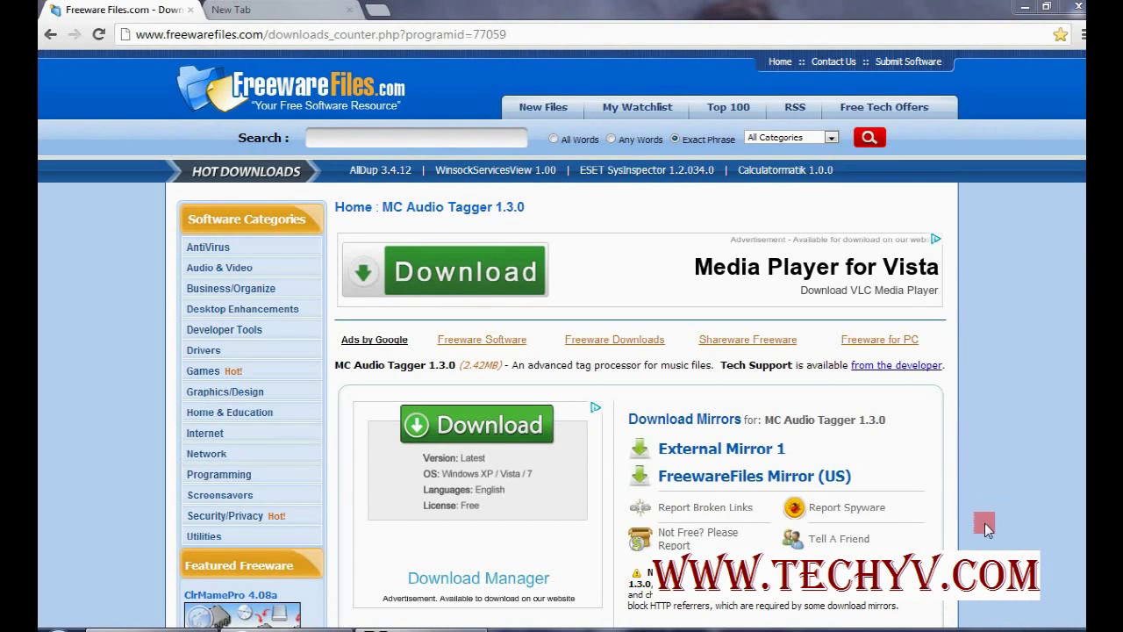
click(645, 455)
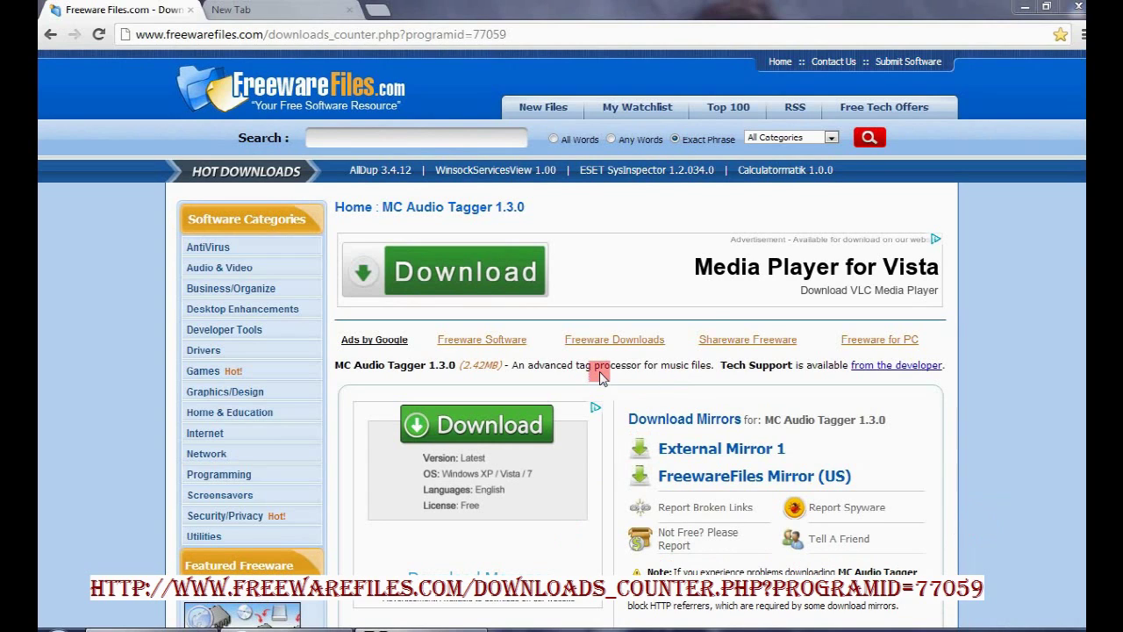
click(507, 36)
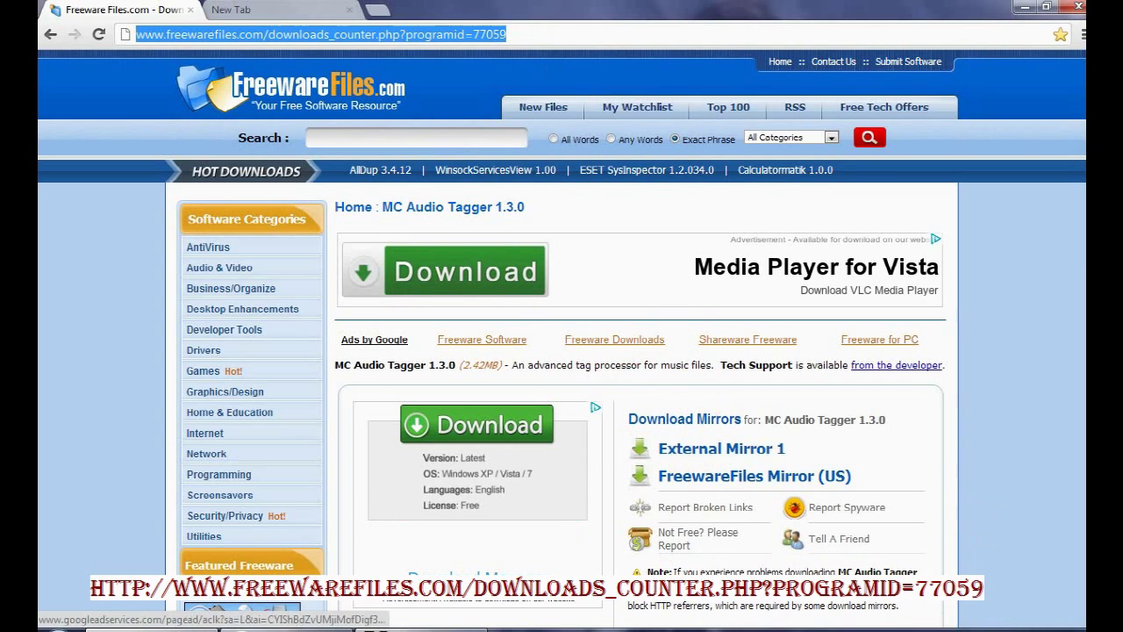
Switch to Windows Explorer, open the Programs folder inside Downloads, and select the mc-audio-tagger-setup file.
key(super)
click(342, 217)
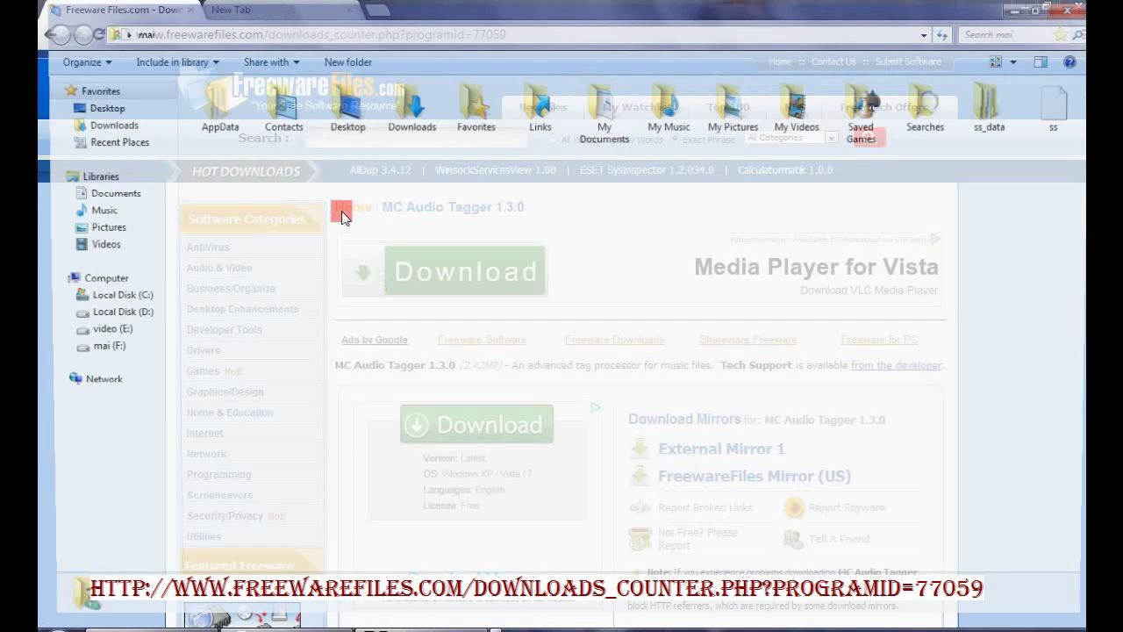
text(do)
key(Return)
key(Right)
key(Right)
key(Right)
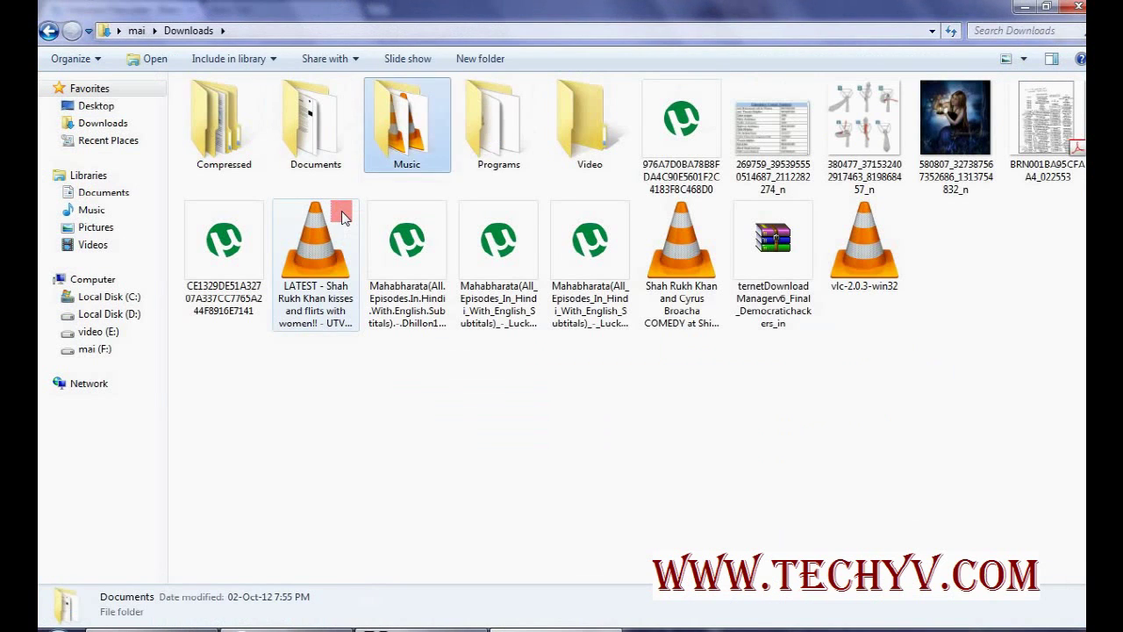
key(Return)
key(Down)
key(Up)
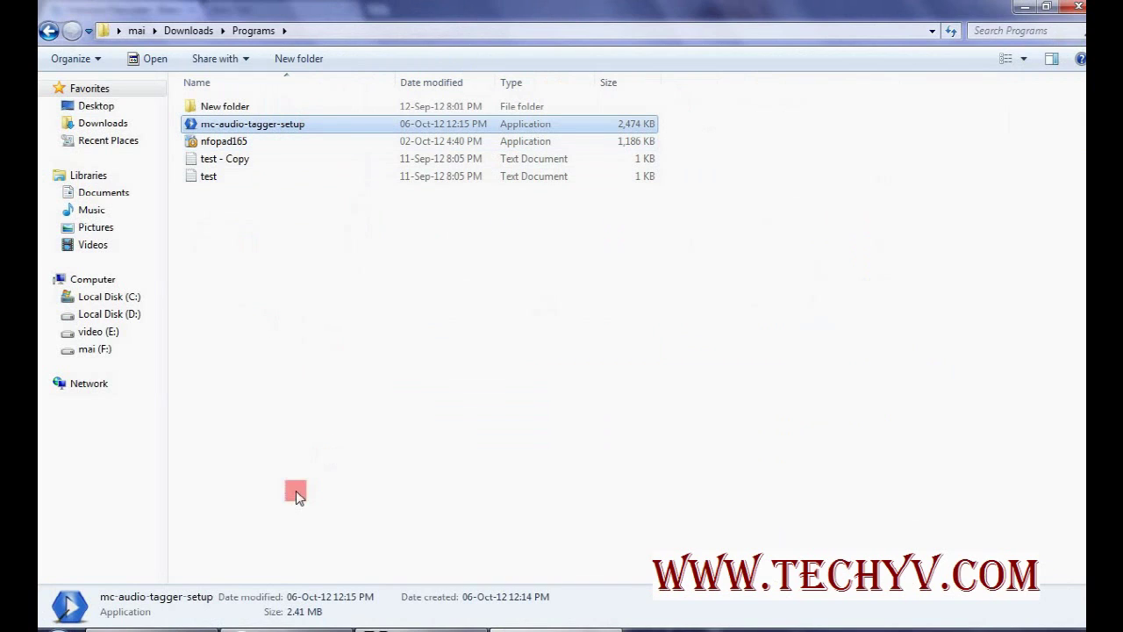
Launch MC Audio Tagger and load the MP3 files from the 7-Khoon-Maaf-320Kbps-2011 songs folder.
key(super)
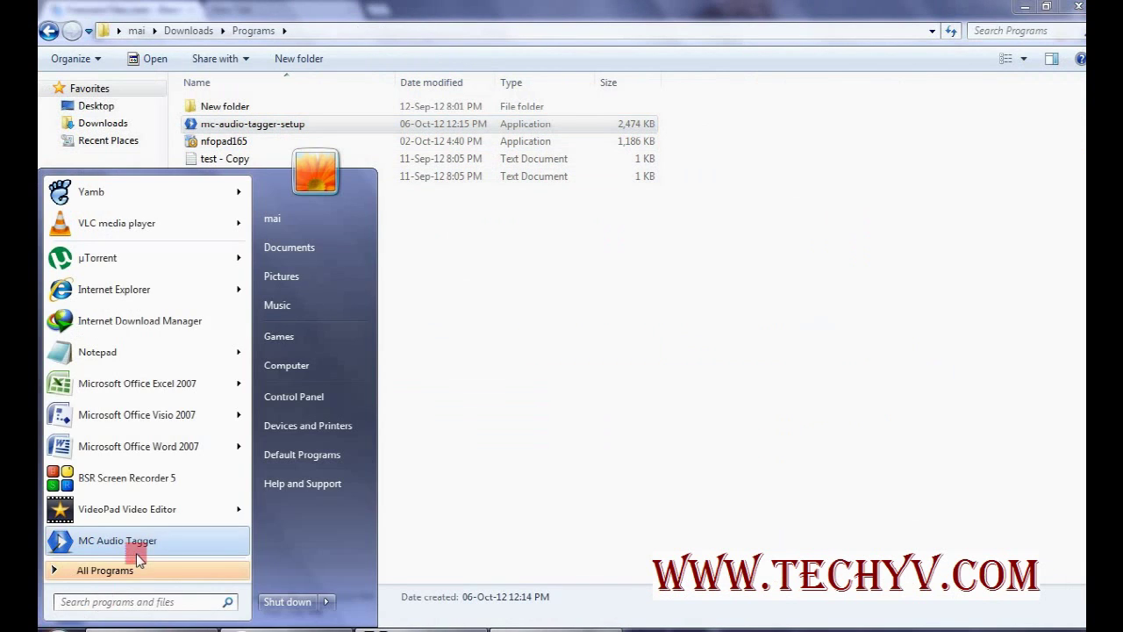
key(super)
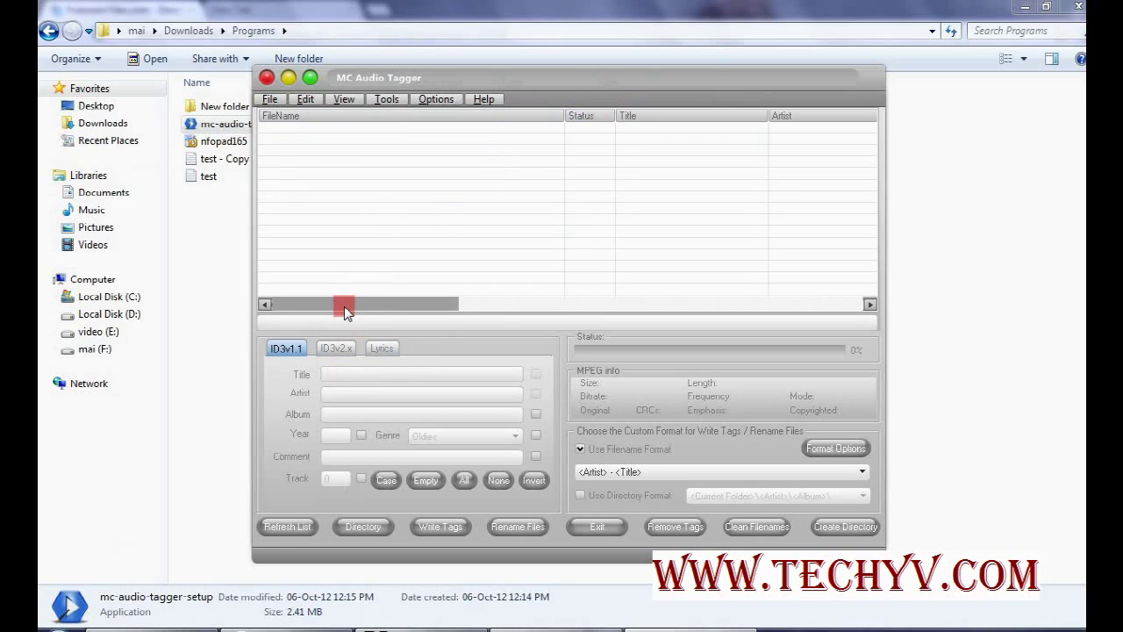
click(271, 100)
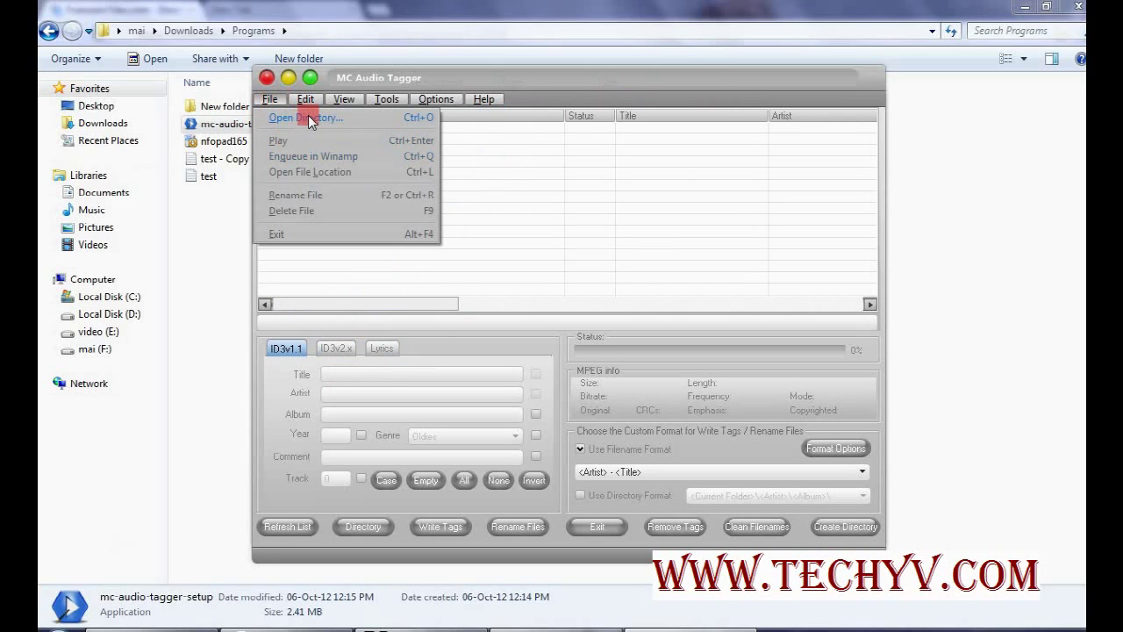
click(306, 119)
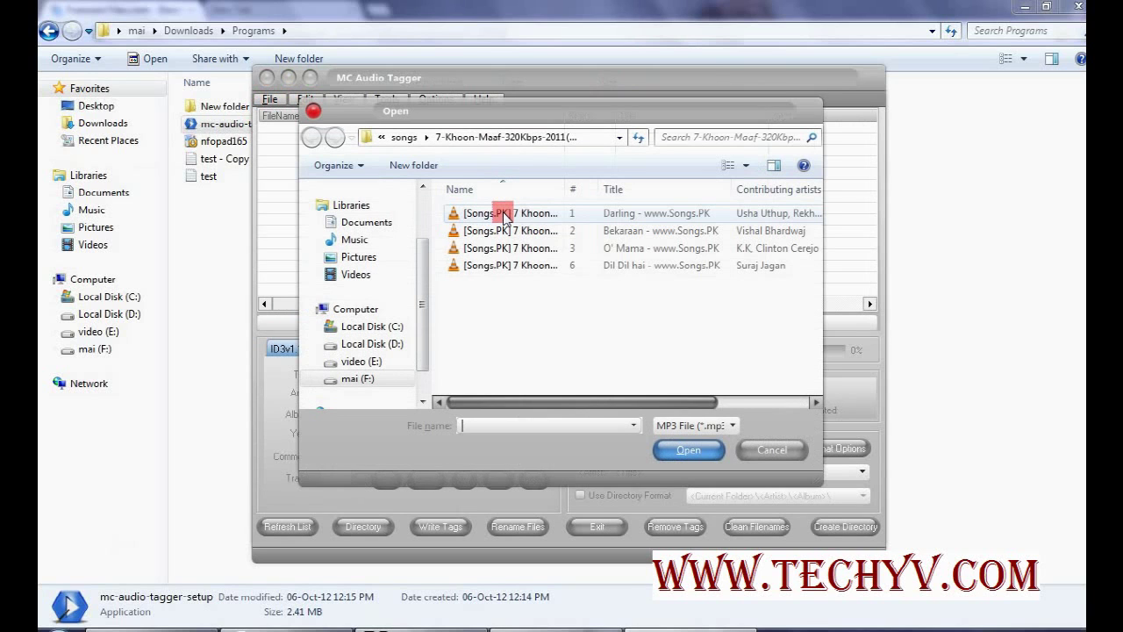
double_click(506, 215)
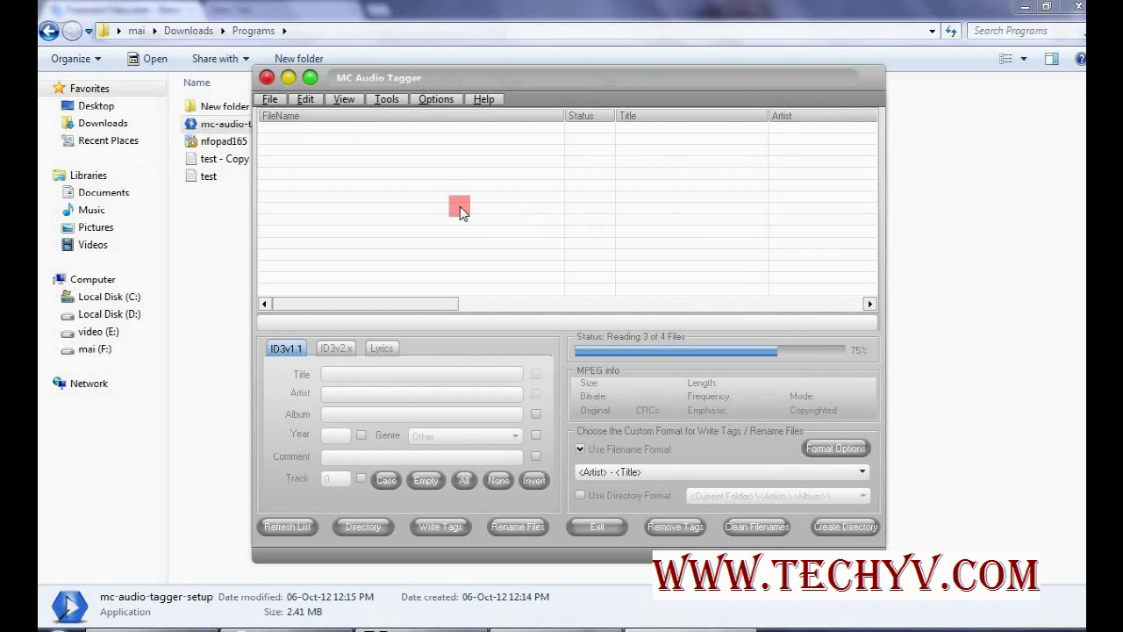
Select the 06 - Dil Dil hai track and write its tags using the <Artist> - <Title> filename format.
drag(404, 311, 369, 292)
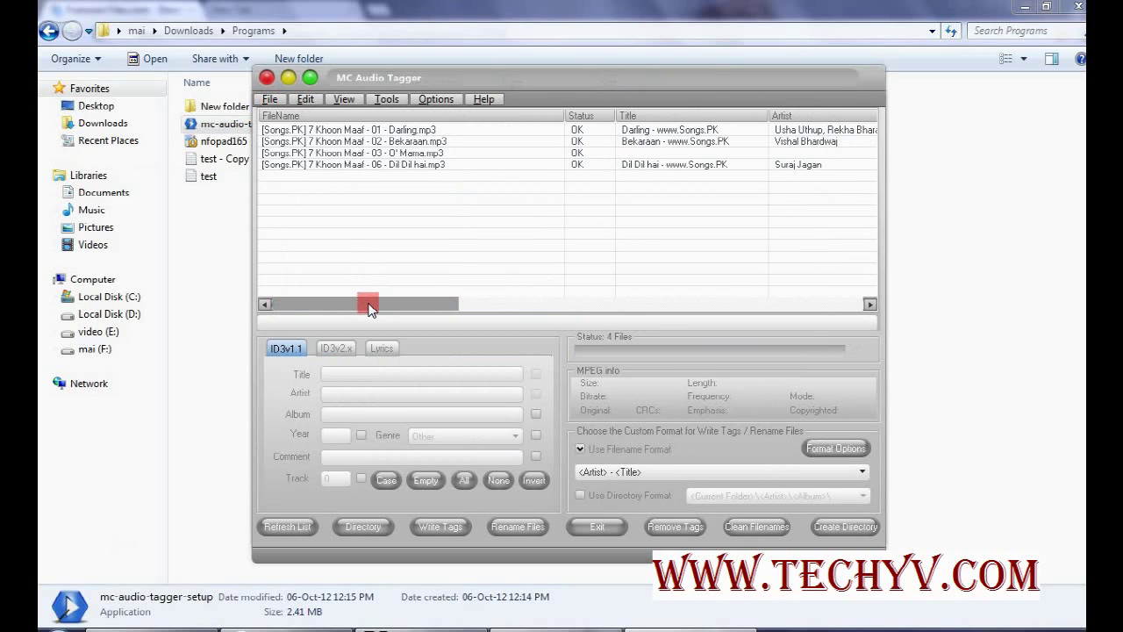
drag(368, 307, 745, 281)
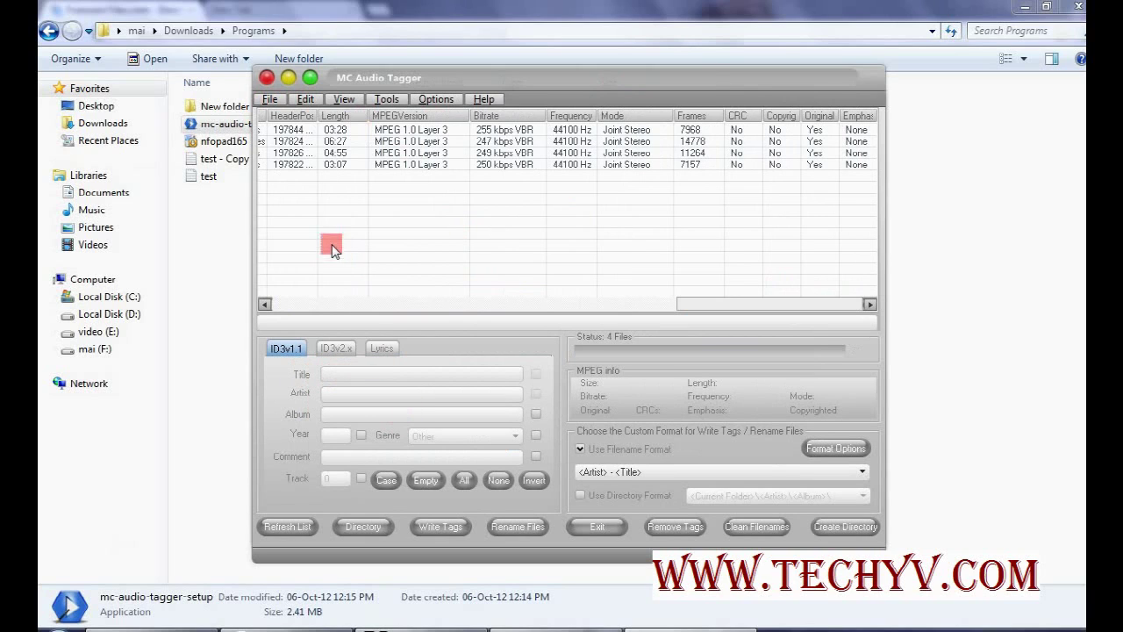
click(317, 165)
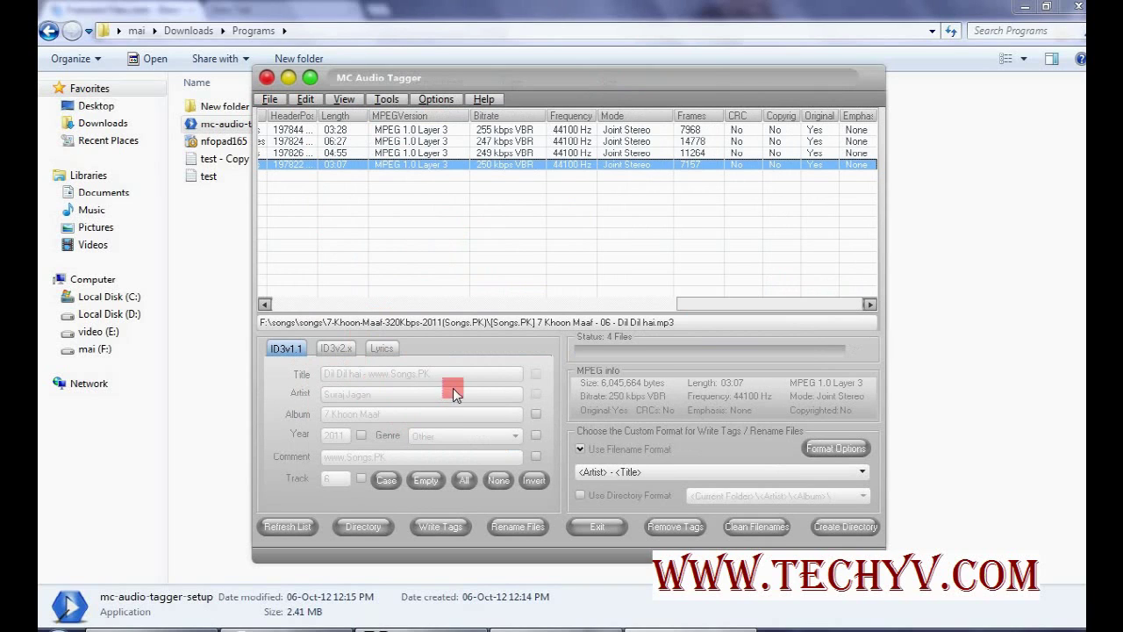
click(333, 351)
click(287, 349)
click(428, 527)
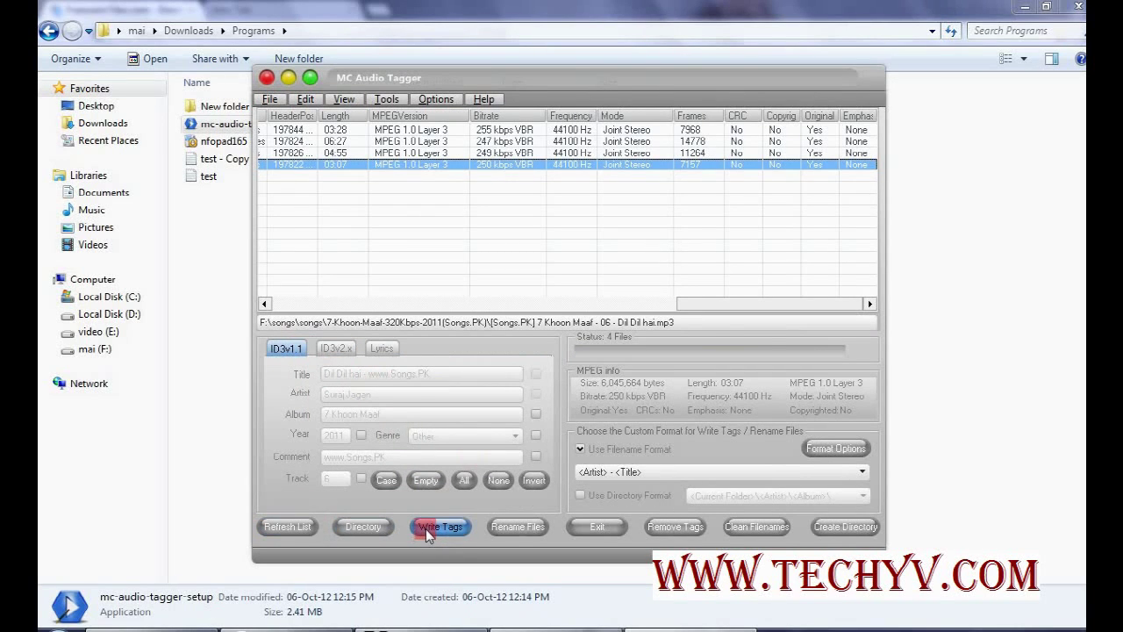
Rename the Dil Dil hai file using the <Artist> - <Title> format and check its title and artist columns.
click(517, 528)
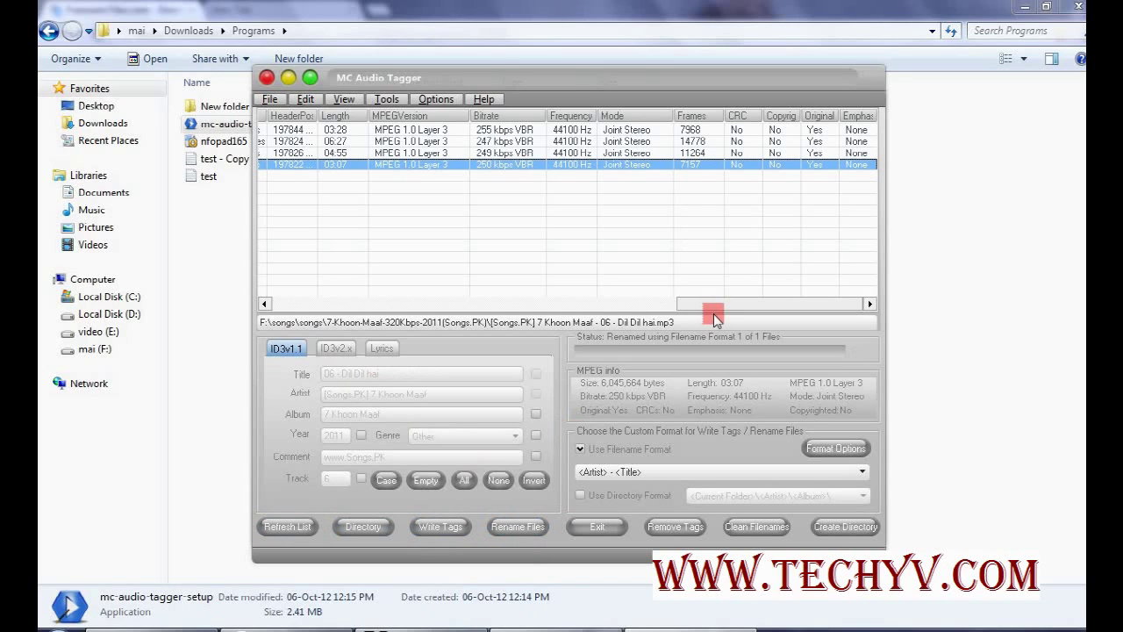
drag(714, 303, 281, 321)
click(389, 297)
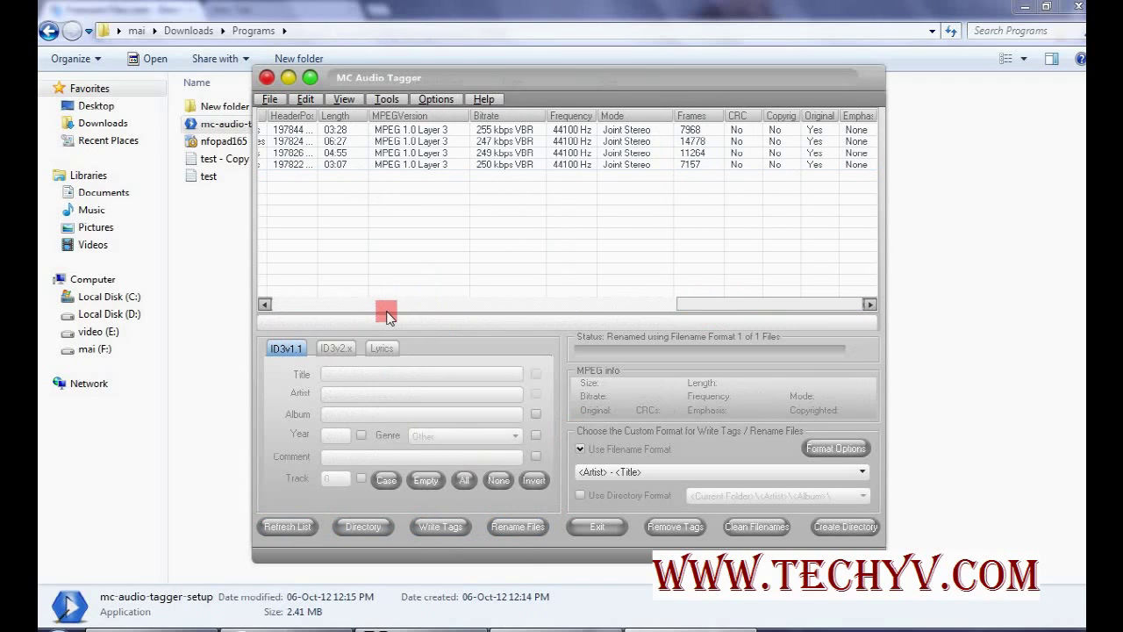
click(386, 307)
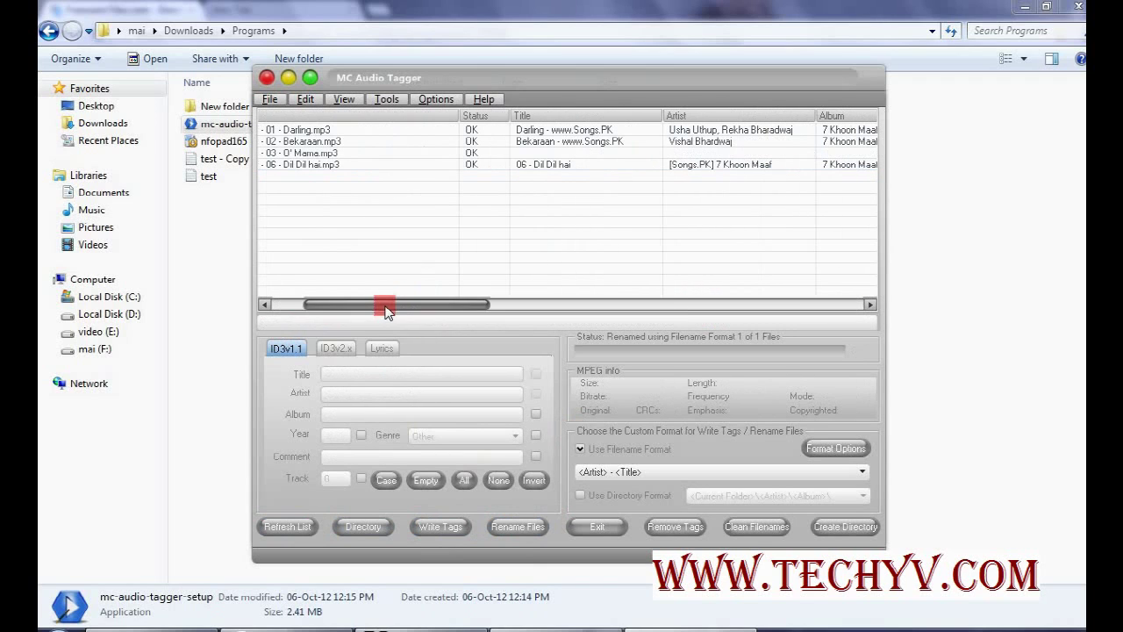
Reselect the 06 - Dil Dil hai track and write its tags again from the filename.
click(360, 155)
click(361, 164)
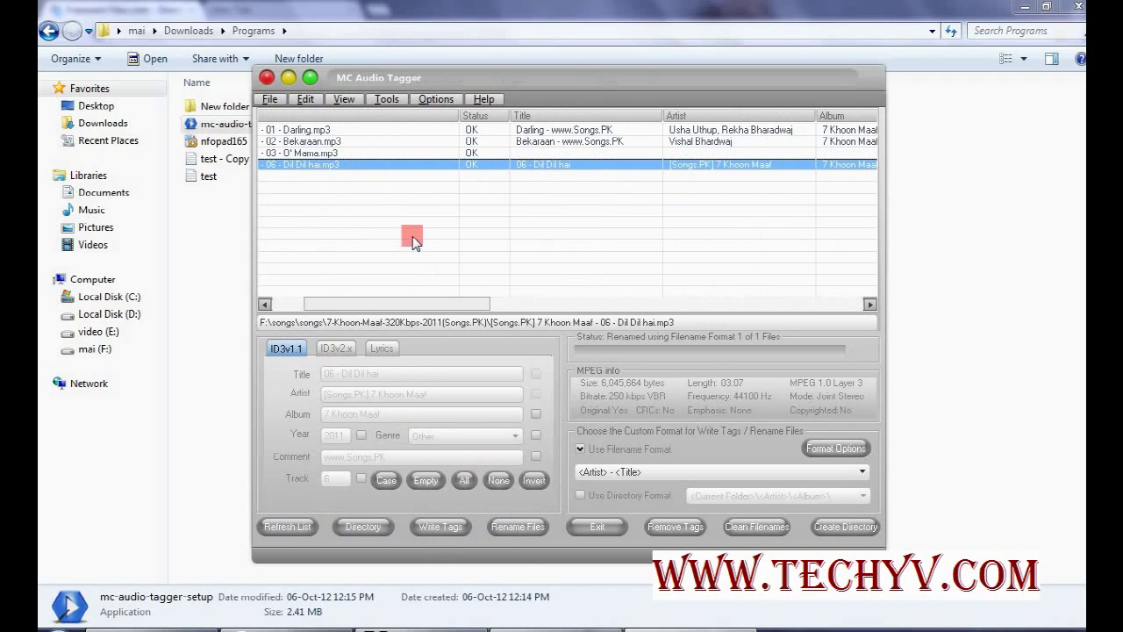
click(456, 530)
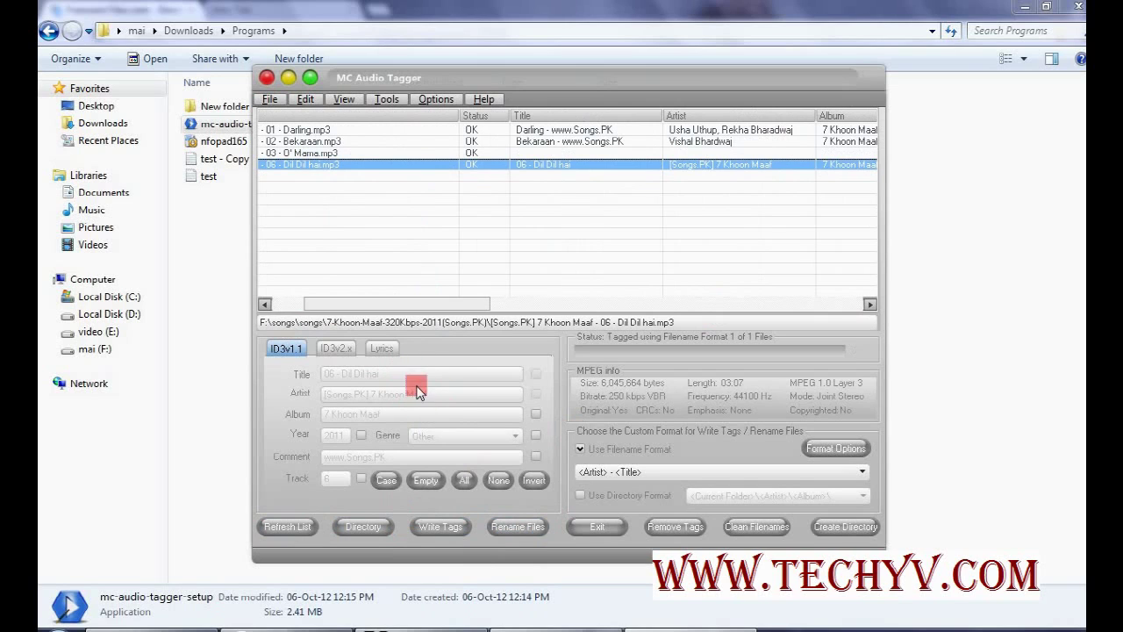
Remove all tags from the Dil Dil hai track and clean its filename.
click(684, 530)
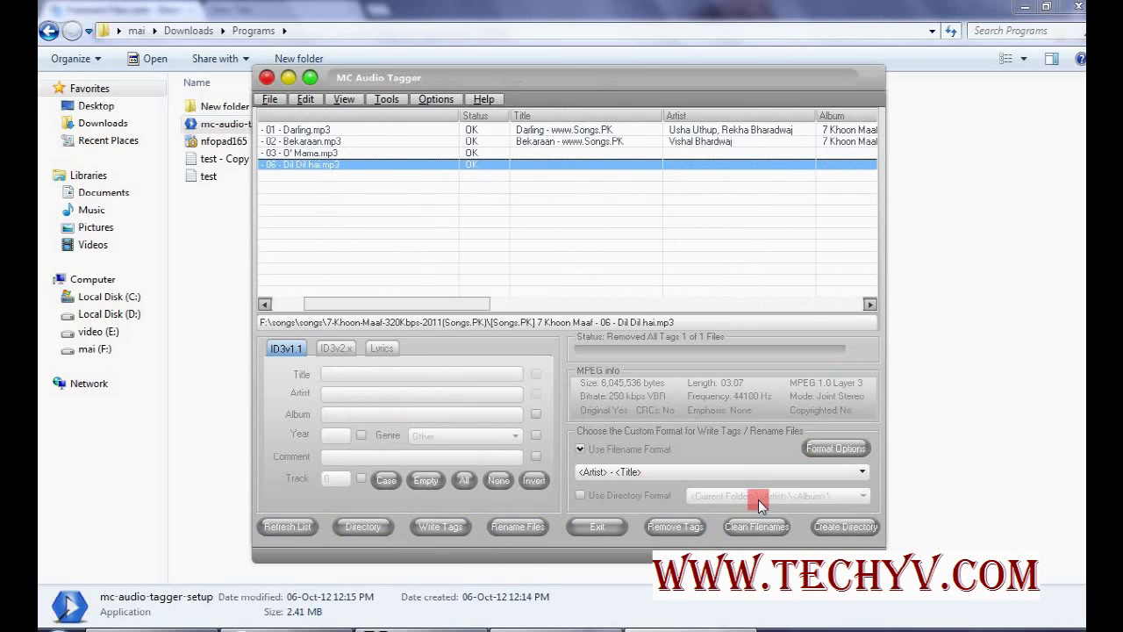
click(759, 525)
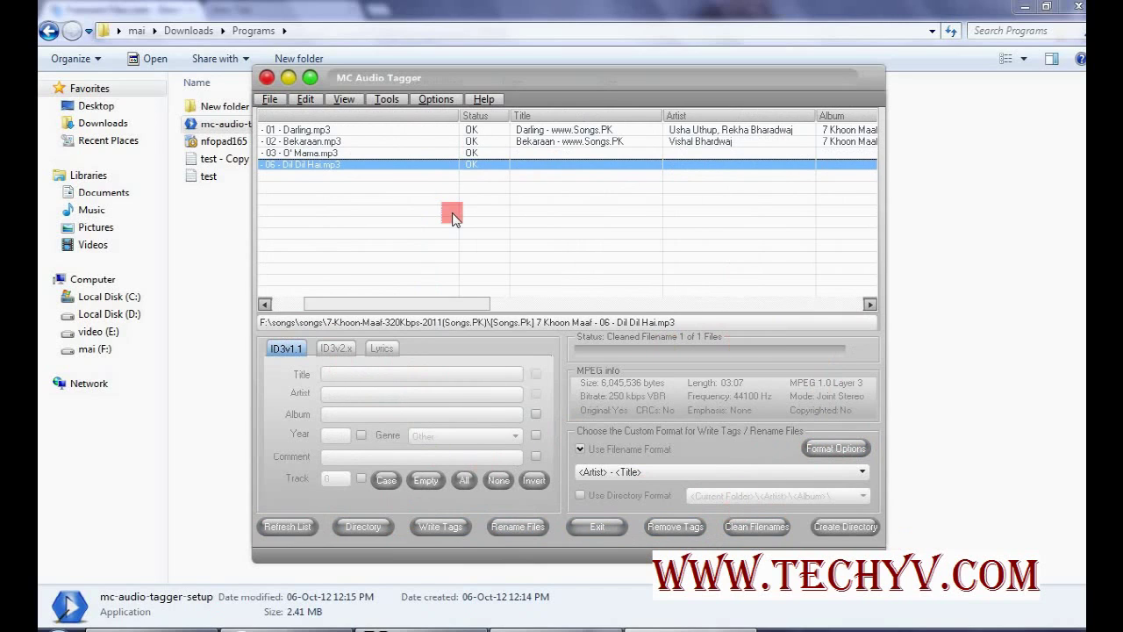
Write the title and artist tags of the selected track from its cleaned filename.
click(306, 100)
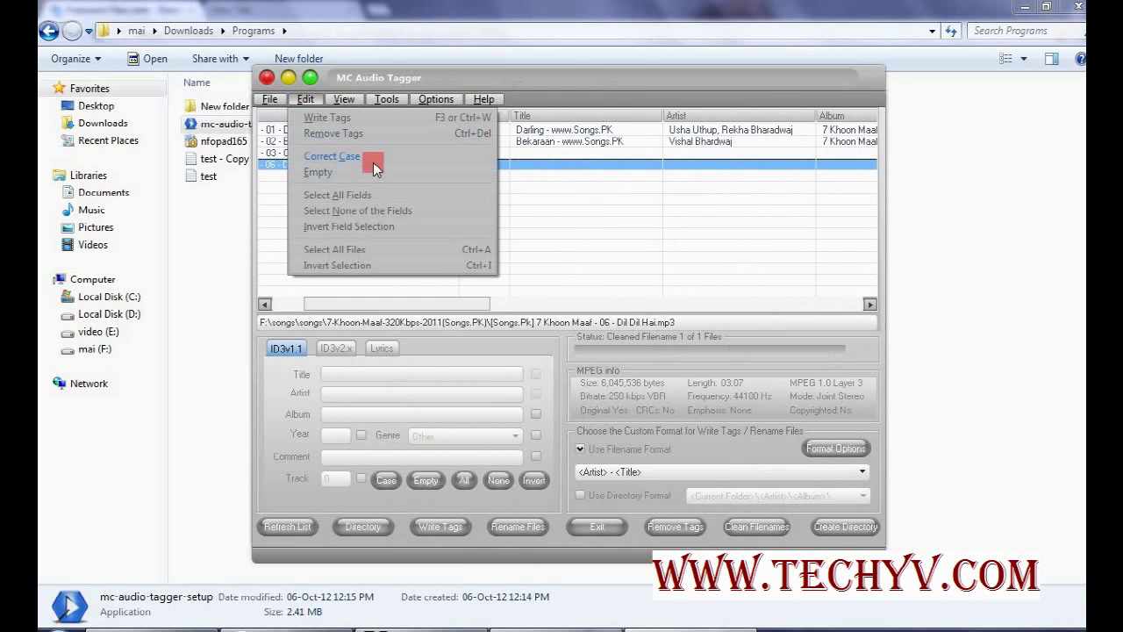
click(336, 117)
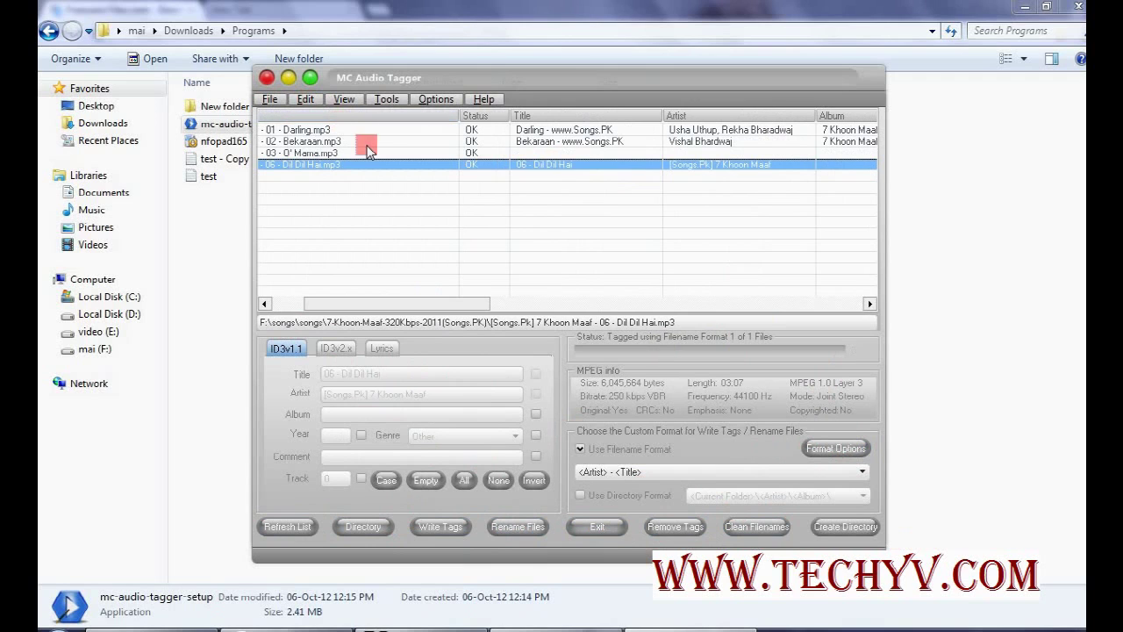
Turn off the Use Filename Format option to allow manual editing of the ID3v1.1 tag fields.
click(344, 99)
click(387, 100)
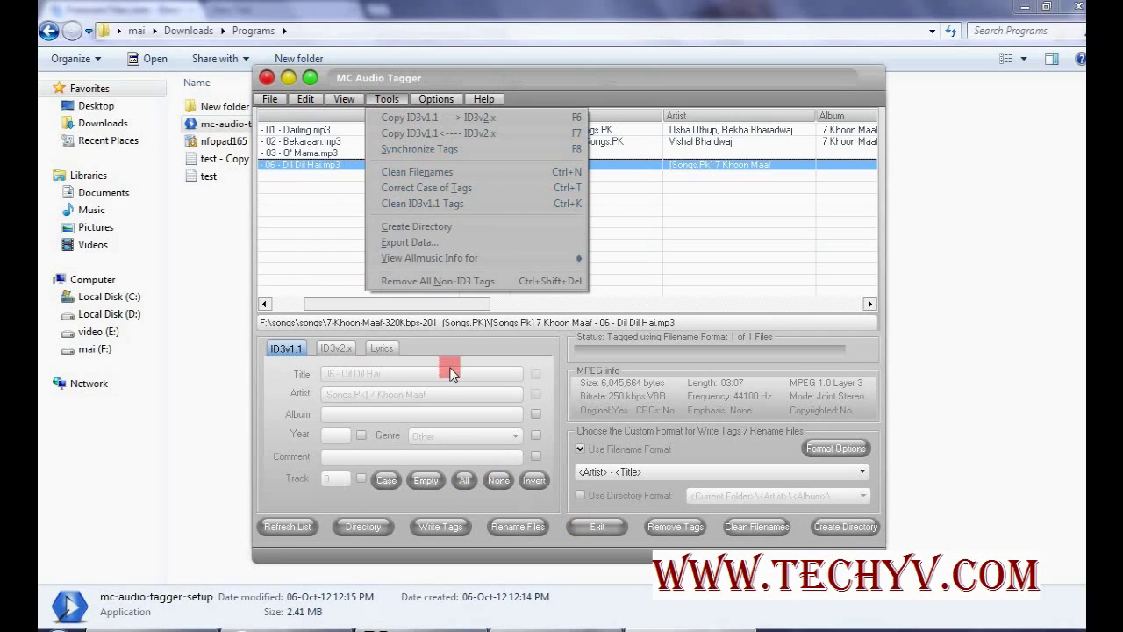
mouse_move(435, 99)
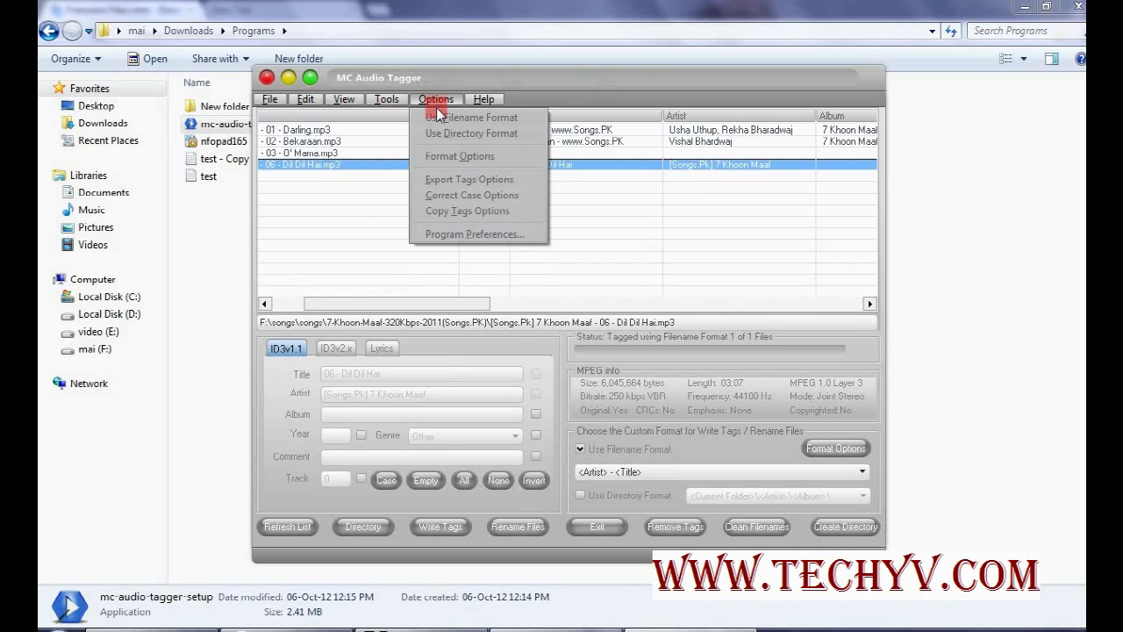
click(436, 114)
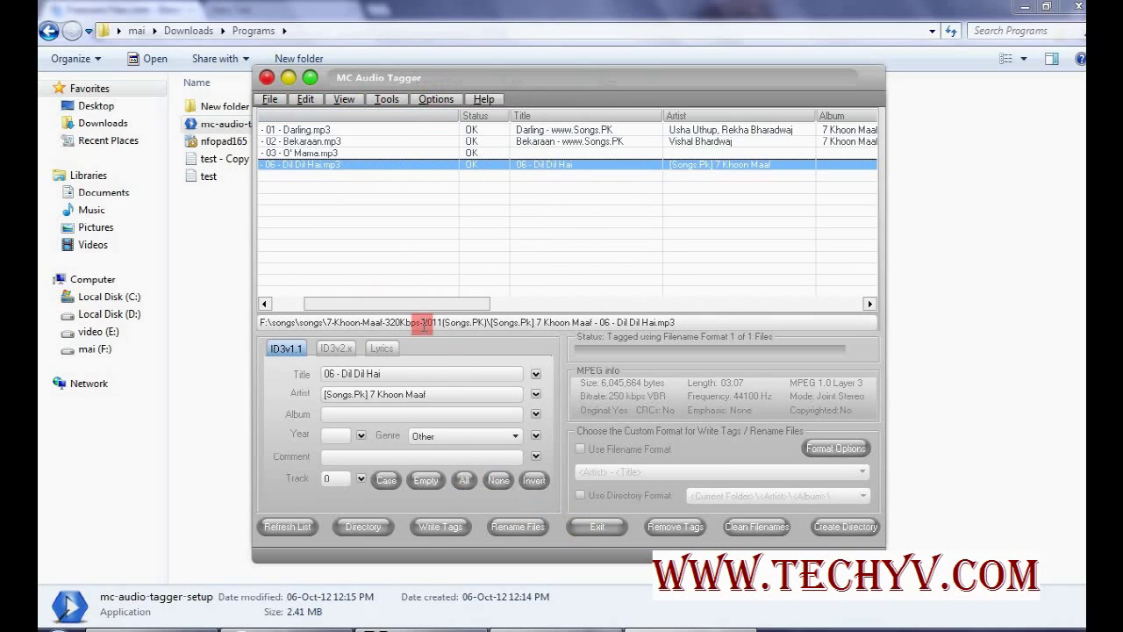
Set the ID3v1.1 title to 06 - Dil Dil Haijhgjhkjhkh, artist to [Songs.Pk] 7 Khoon jkhjkhk, album to jkhhk and comment to jkhkh.
click(397, 371)
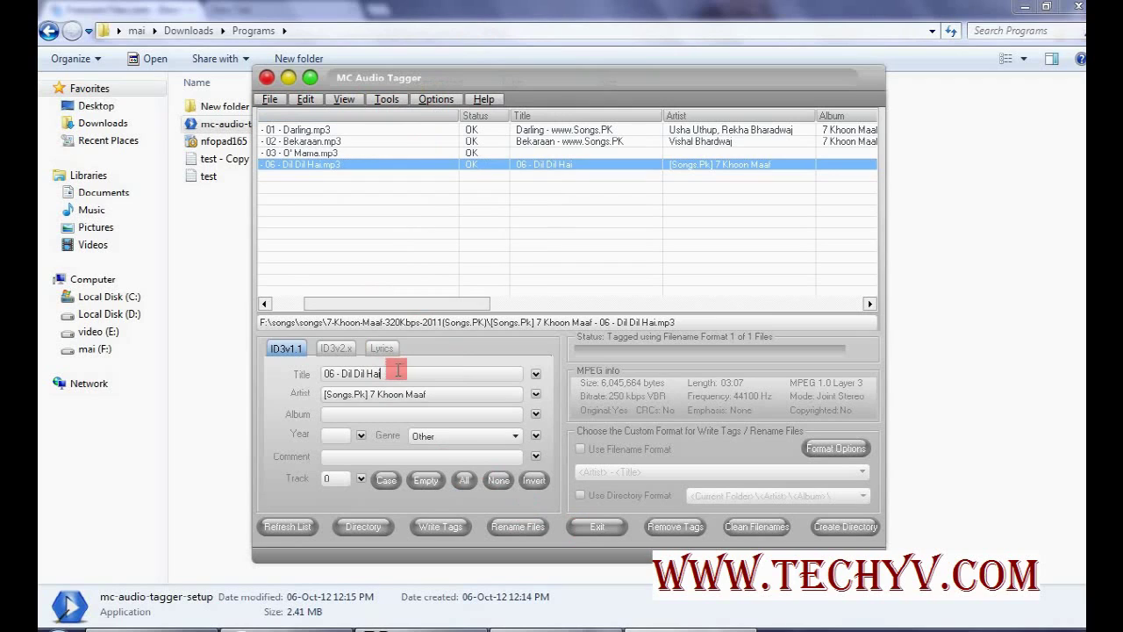
click(536, 374)
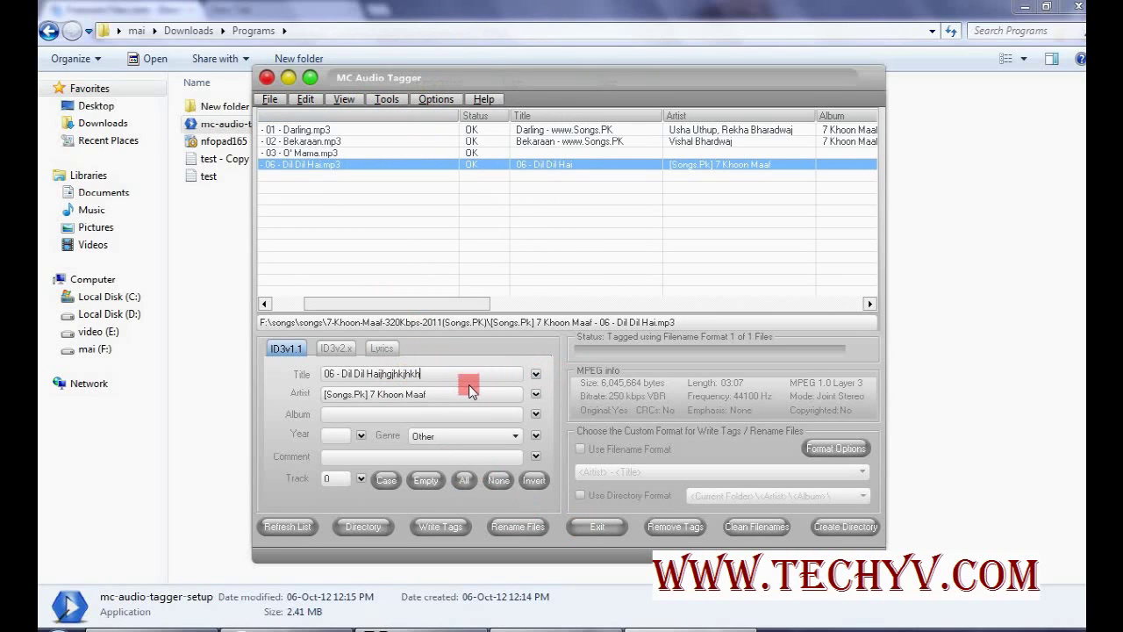
click(451, 392)
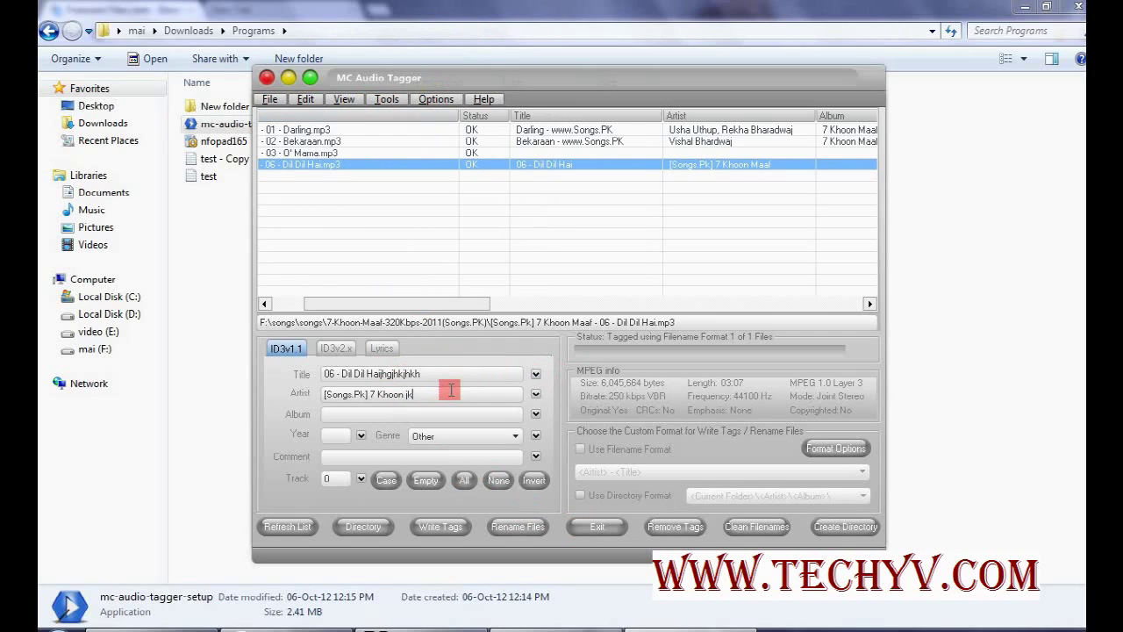
click(361, 437)
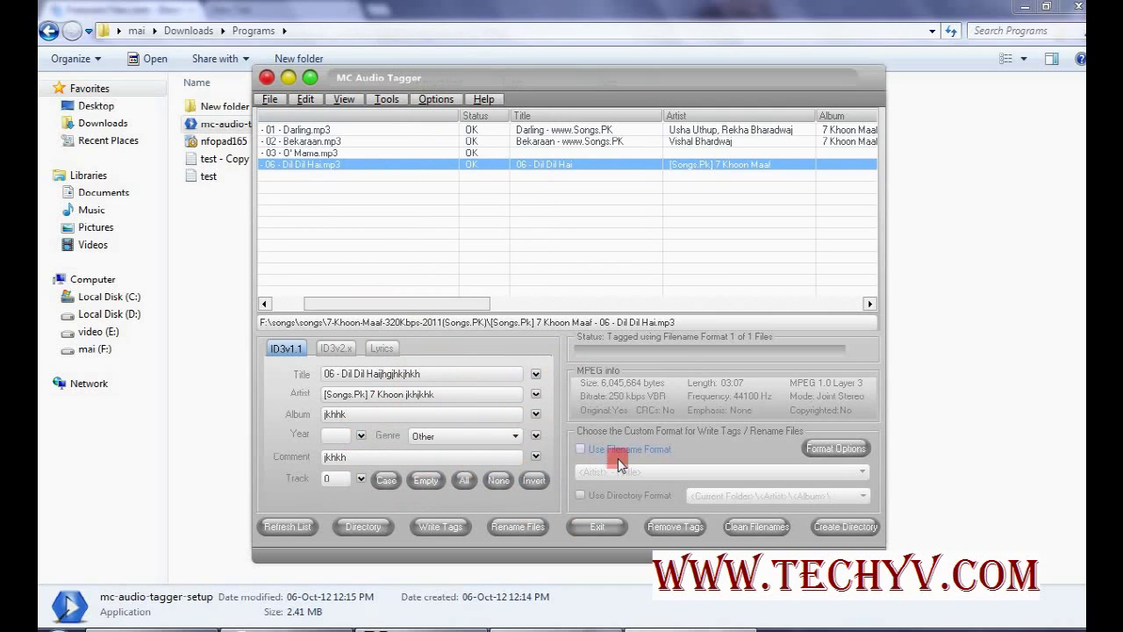
Turn on Use Filename Format and view the custom filename format options without changing them.
click(581, 450)
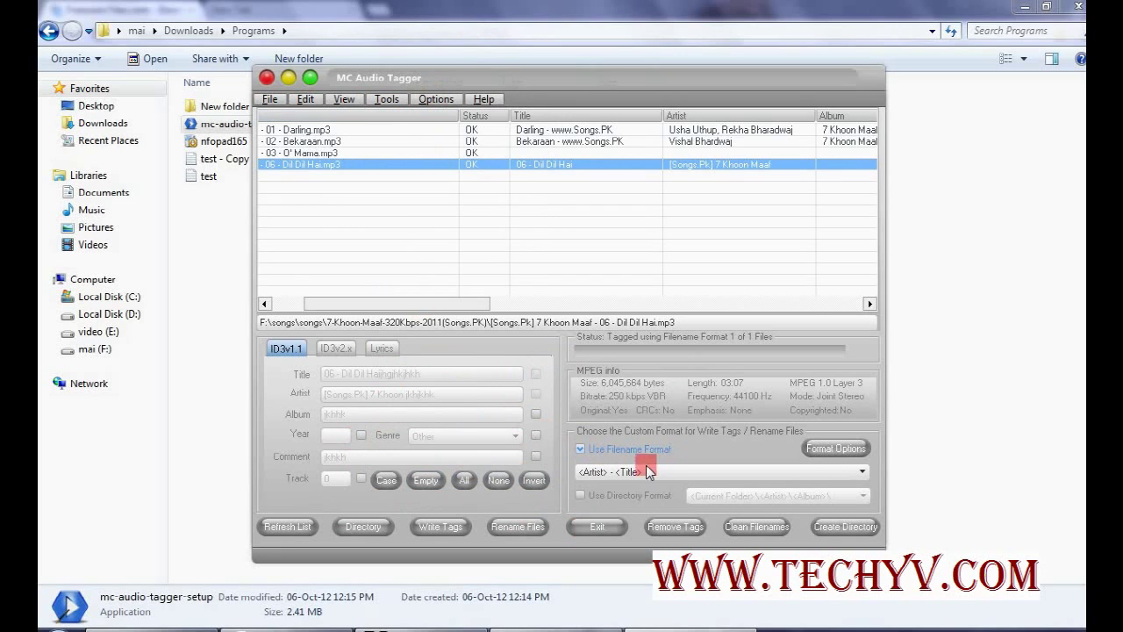
click(835, 449)
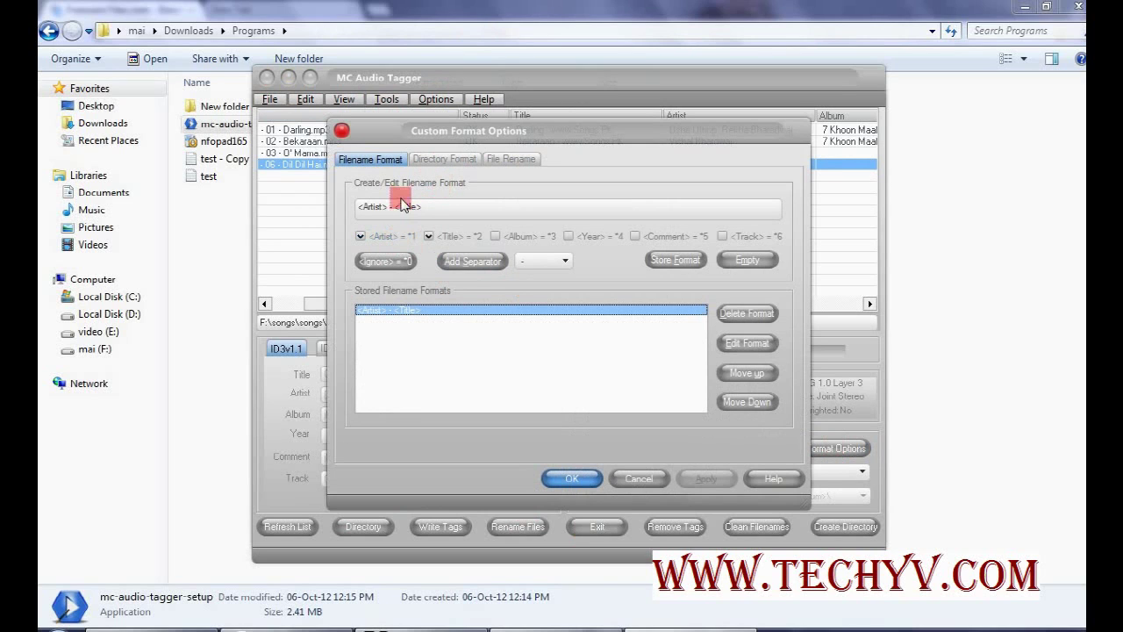
click(634, 479)
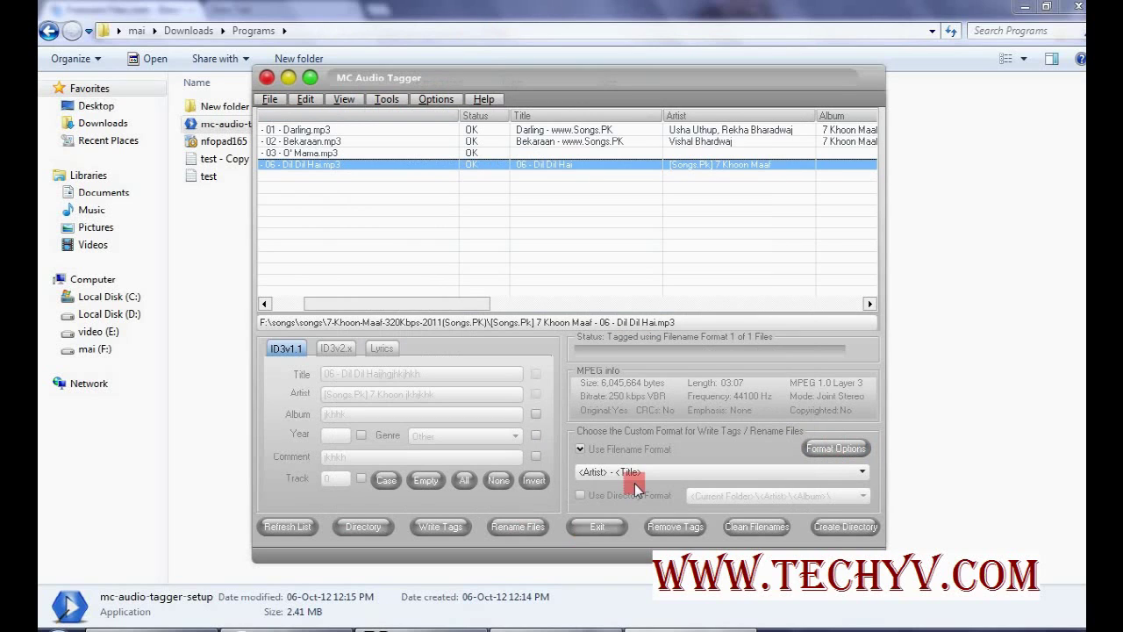
click(485, 100)
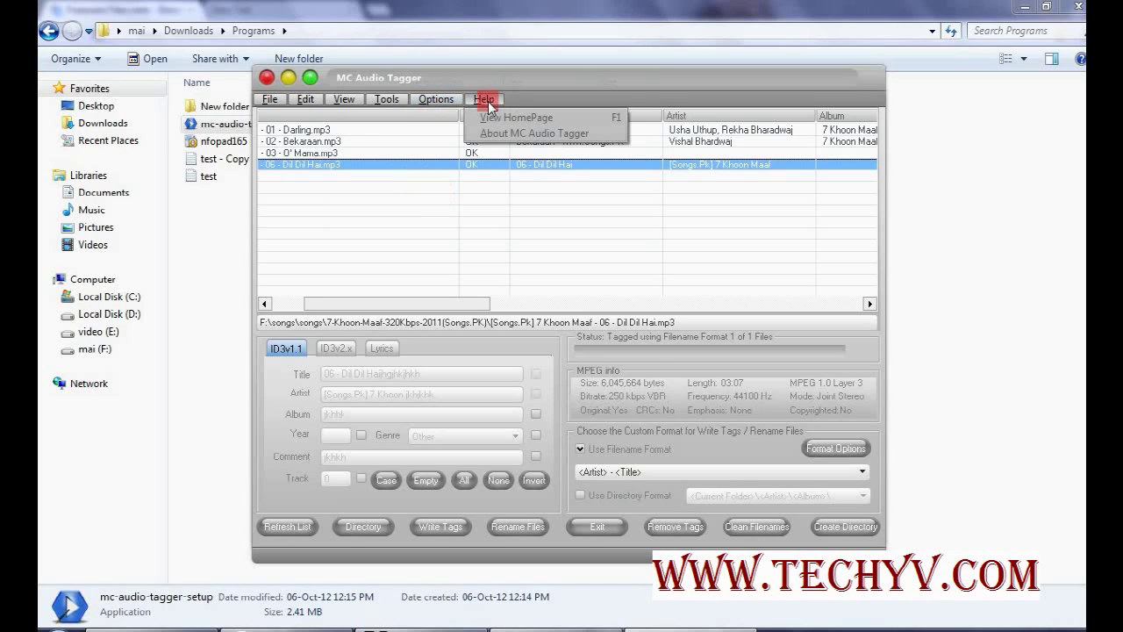
mouse_move(436, 100)
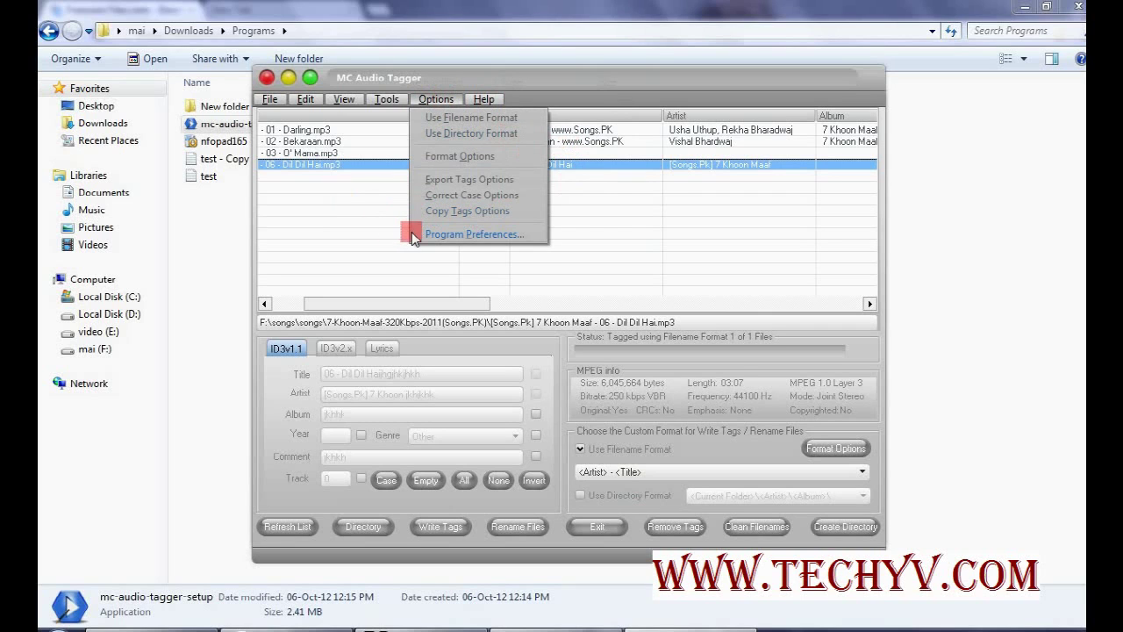
click(343, 248)
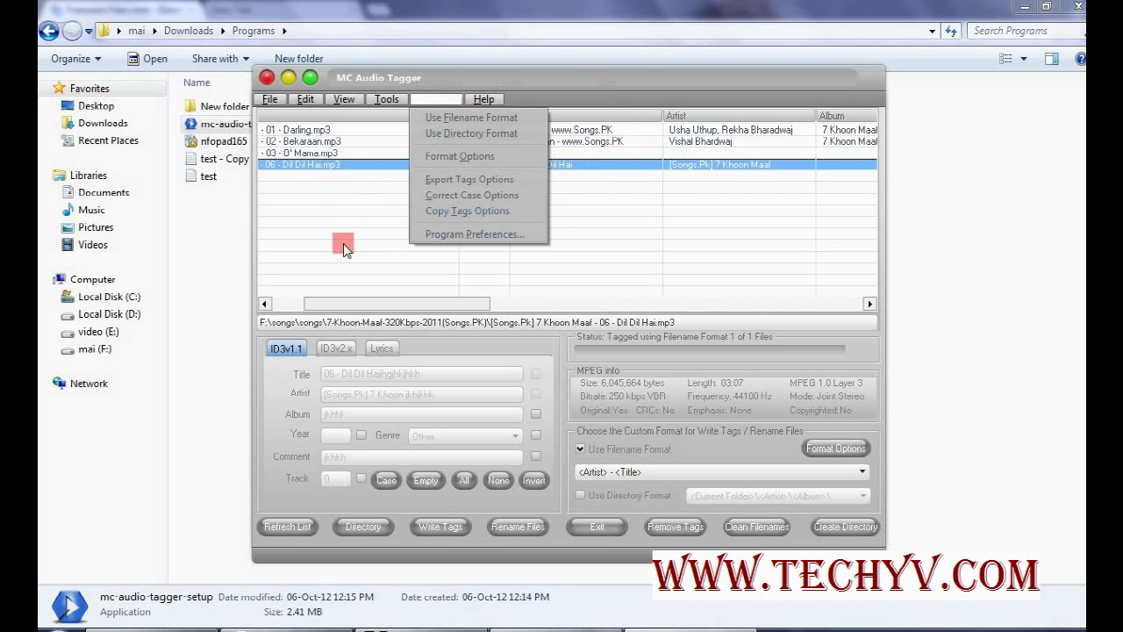
click(307, 164)
click(421, 99)
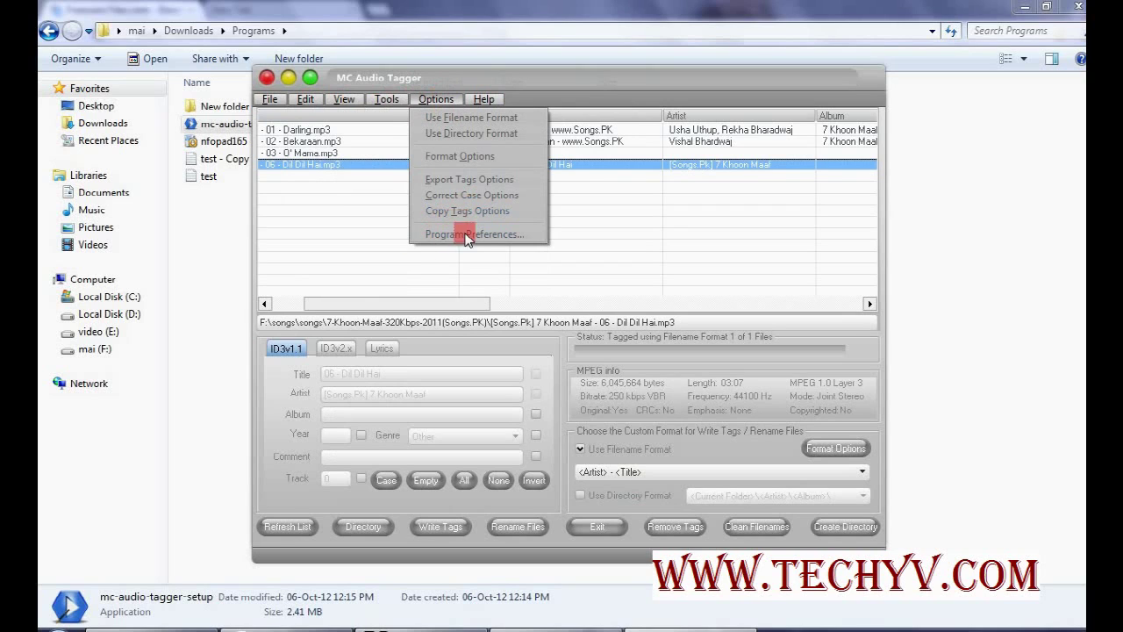
click(489, 216)
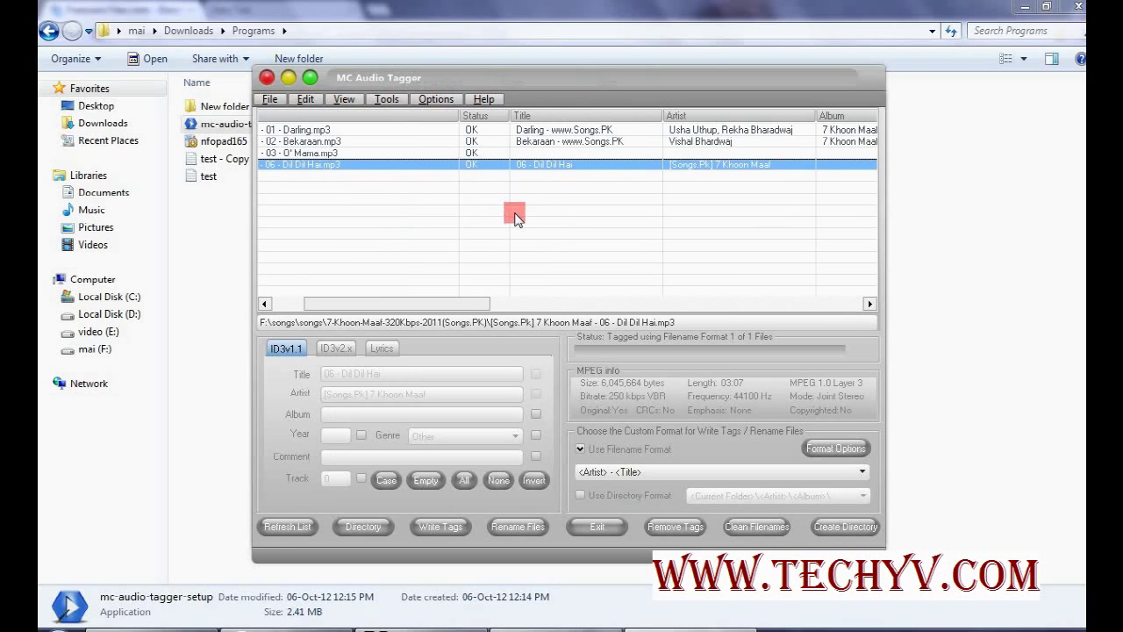
Examine the ID3v1.1 tags and MPEG info of the four loaded tracks one by one, ending on 01 - Darling.mp3.
click(405, 143)
click(399, 154)
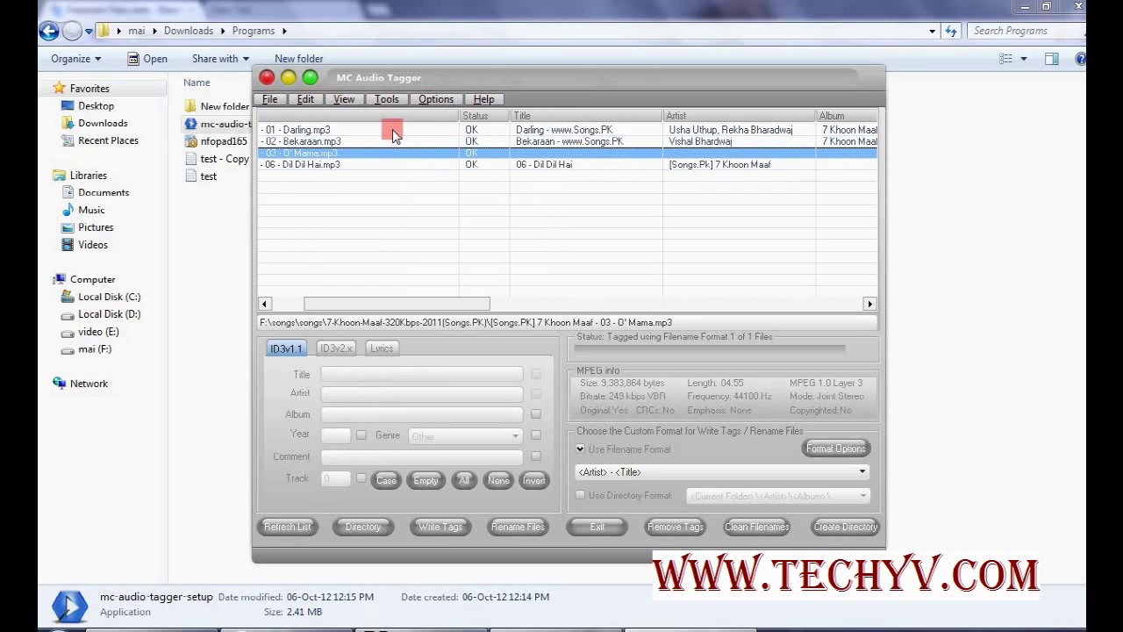
click(392, 130)
click(384, 143)
click(384, 154)
click(383, 165)
click(379, 154)
click(377, 142)
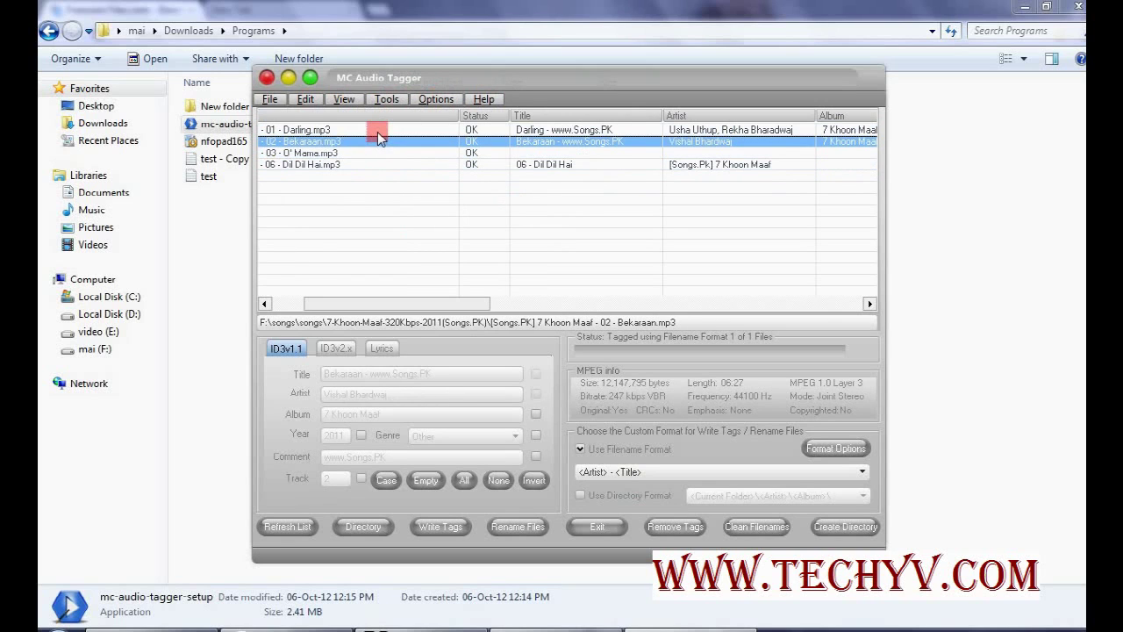
click(378, 131)
click(375, 142)
click(373, 153)
click(379, 175)
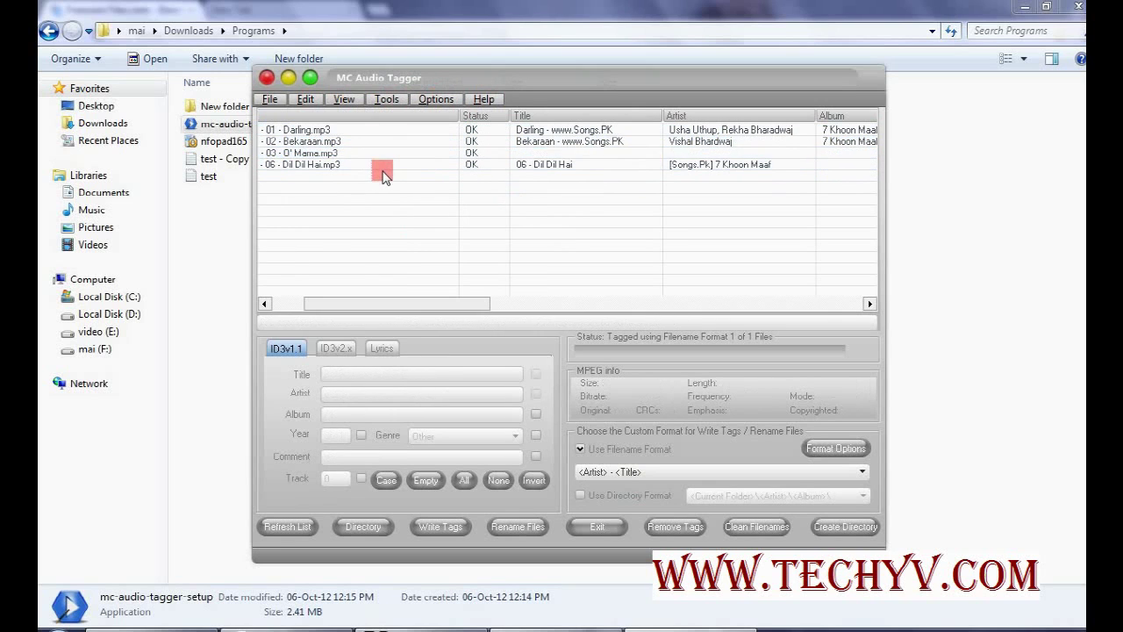
click(368, 142)
click(358, 131)
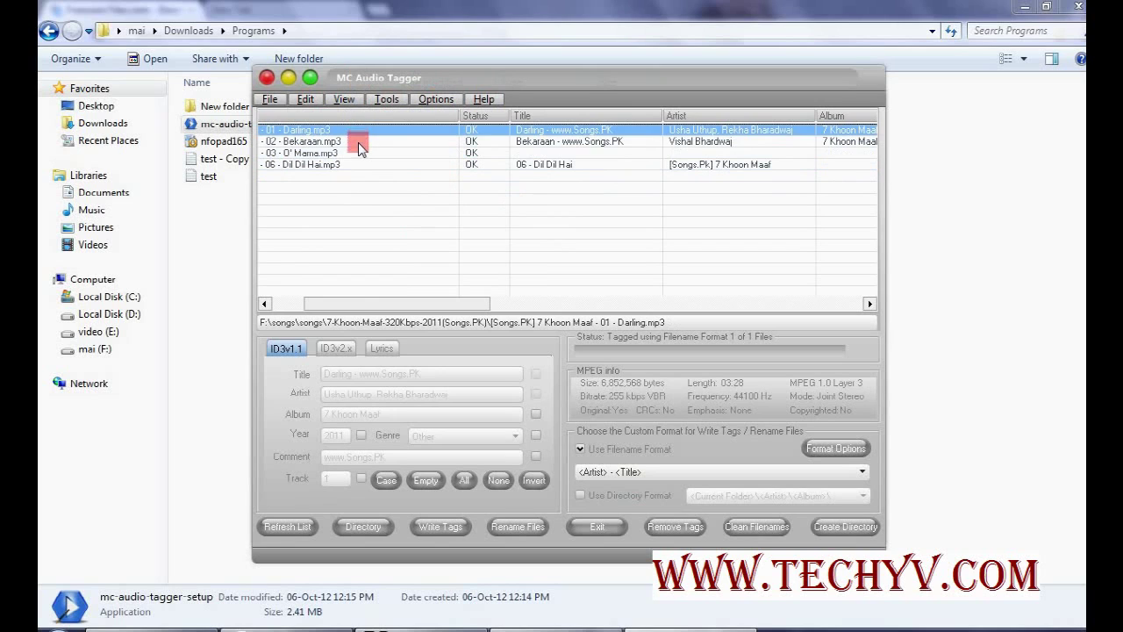
click(359, 143)
click(359, 164)
click(359, 153)
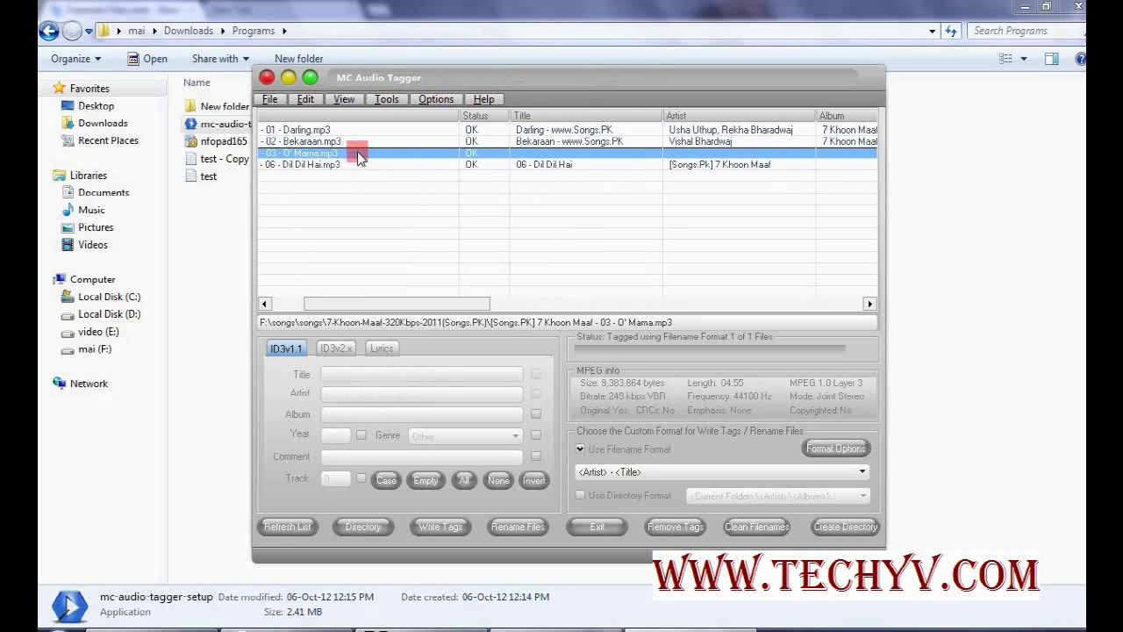
click(357, 132)
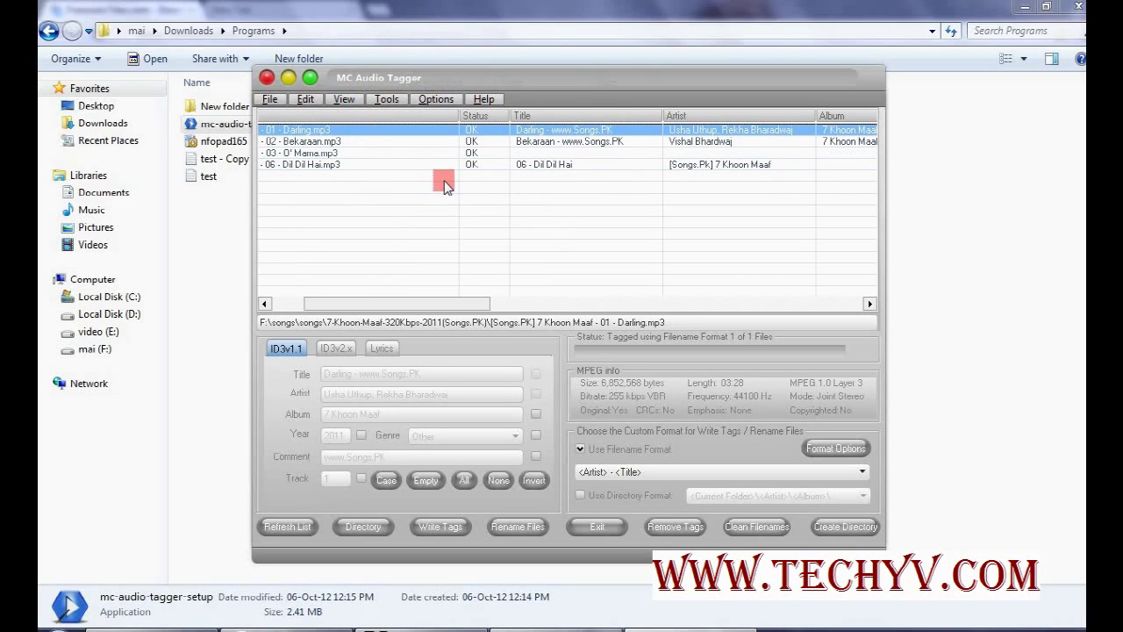